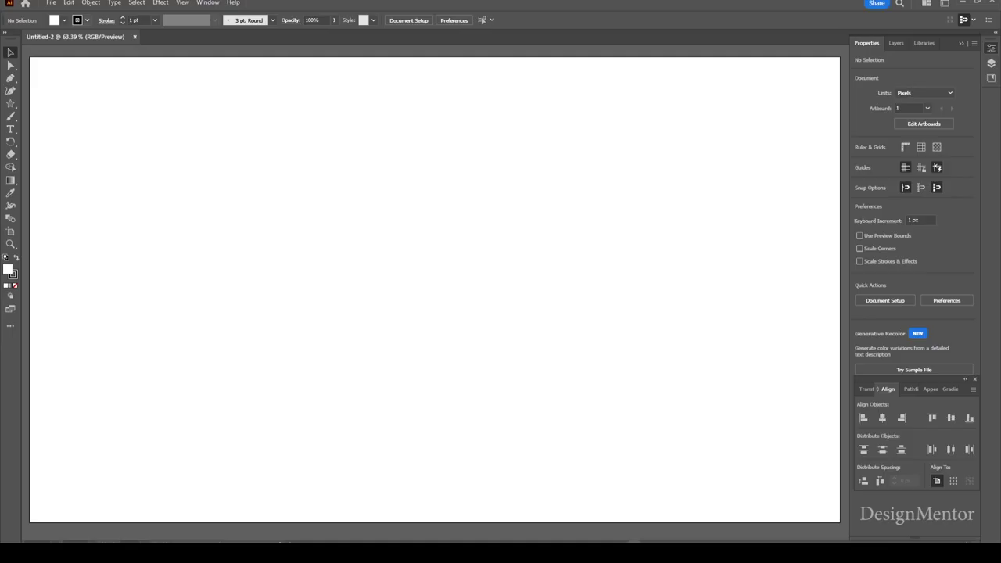
Step: Set the stroke to None and the fill colour to black
click(87, 21)
click(7, 38)
click(65, 20)
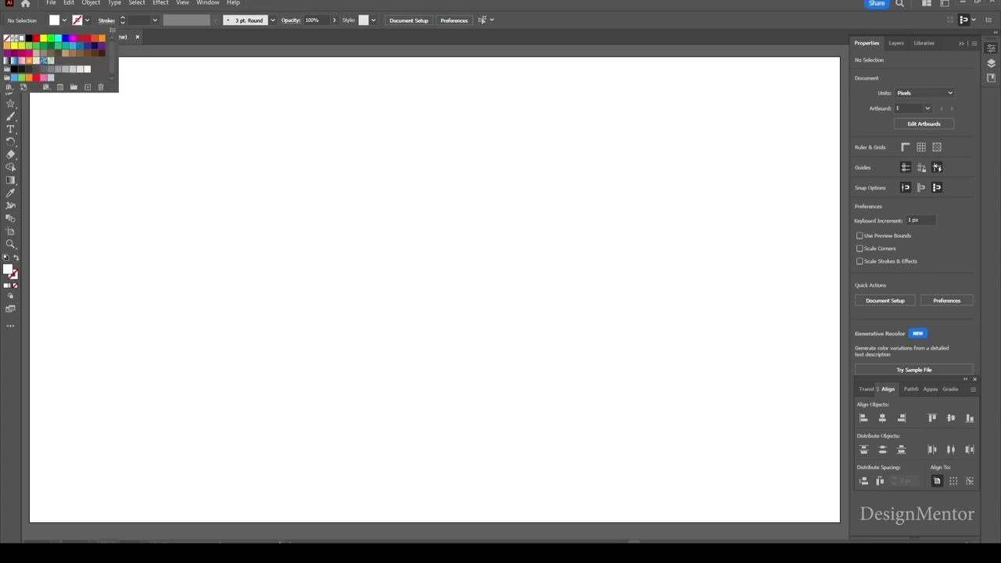
click(28, 37)
Step: Create a 1920 × 1080 px rectangle with the Rectangle tool
click(10, 103)
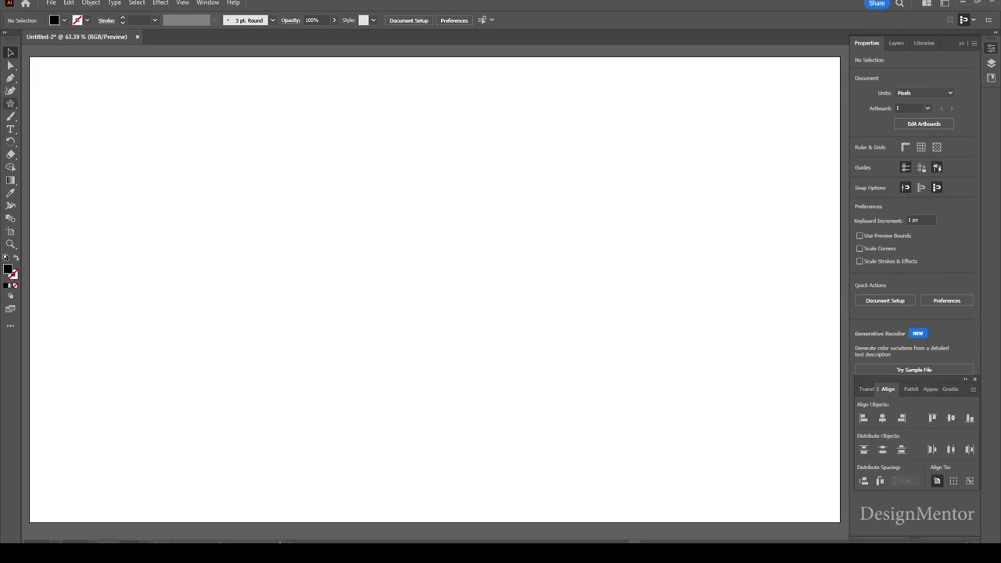
click(62, 103)
click(434, 289)
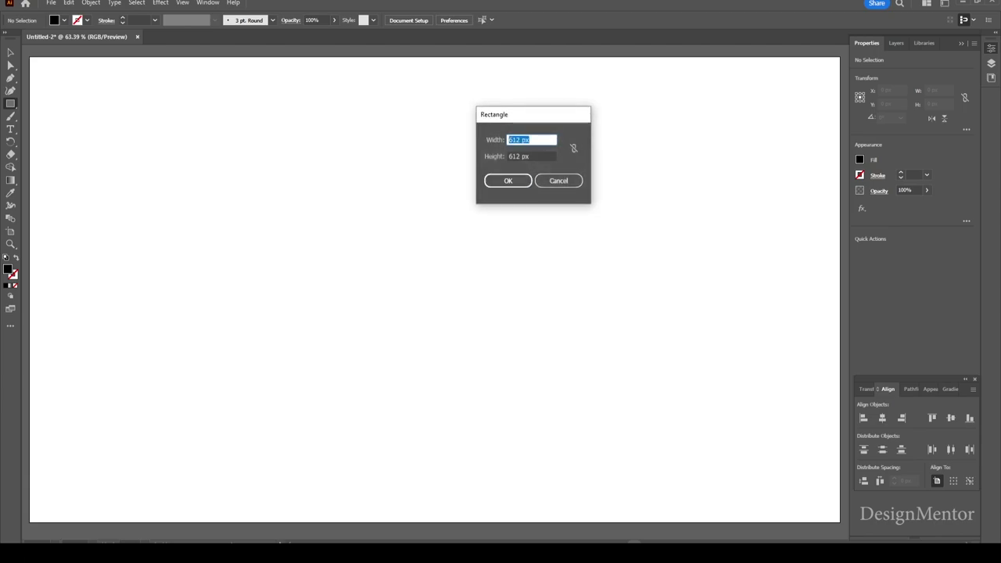
text(1920)
key(Tab)
text(1080)
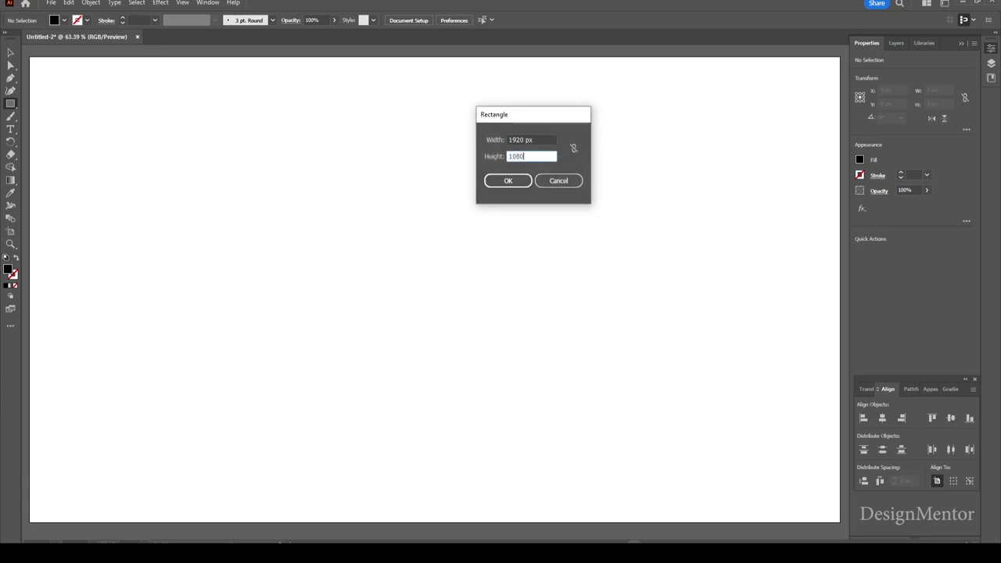
key(Return)
Step: Centre the black rectangle on the artboard and lock it as the background
click(895, 251)
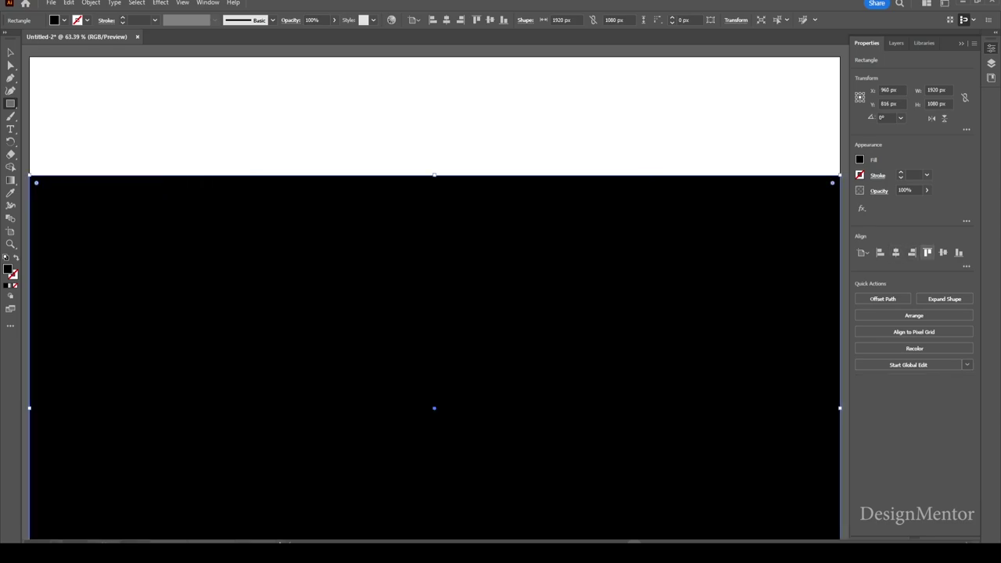
click(942, 252)
click(91, 2)
mouse_move(103, 88)
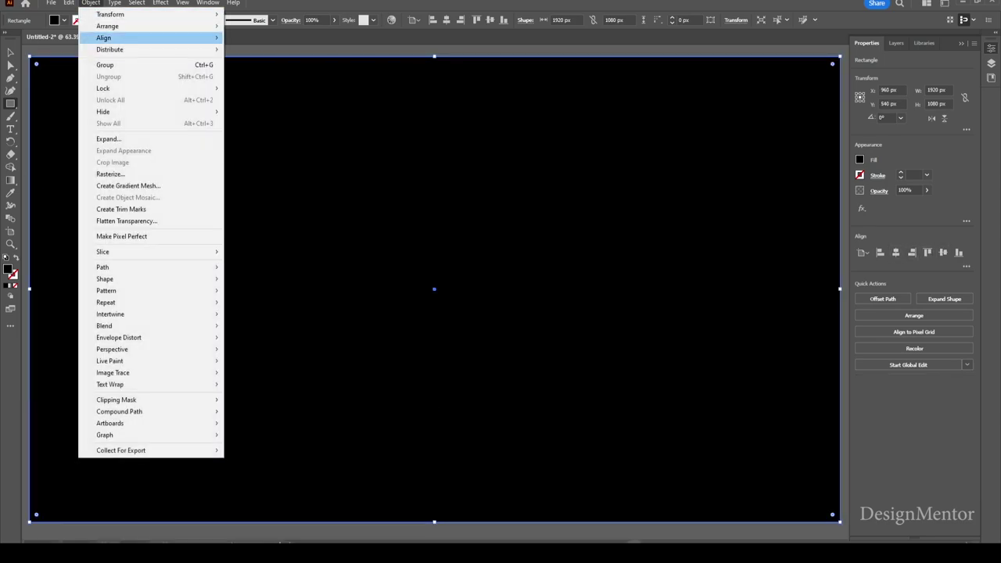
click(252, 88)
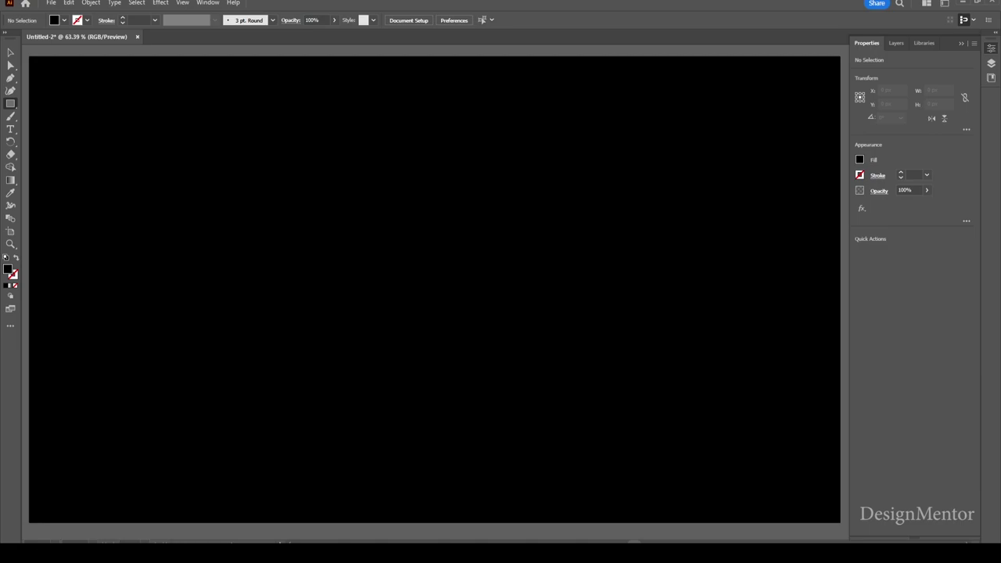
key(v)
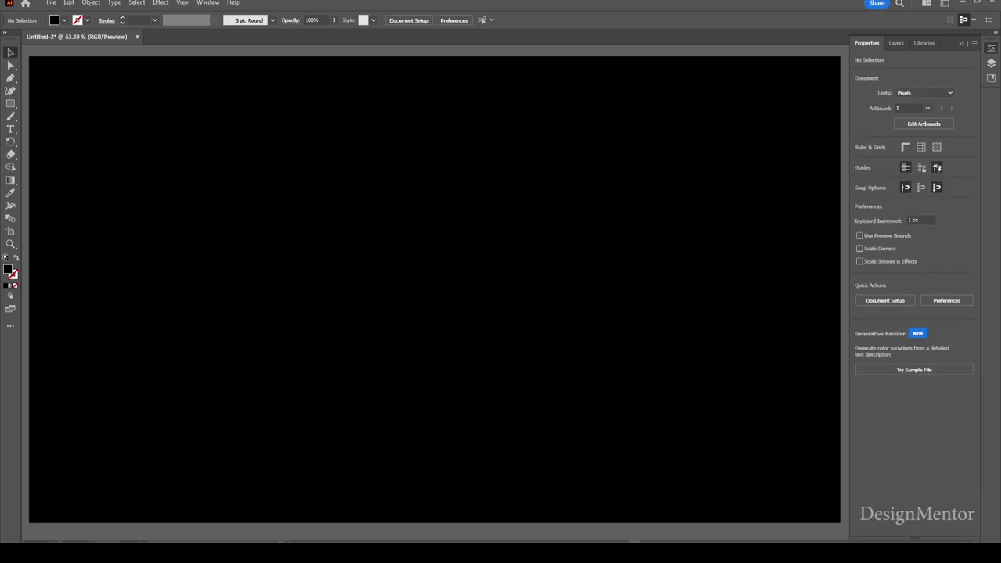
Step: Create a white-filled 800 × 800 px square with the Rectangle tool
click(64, 20)
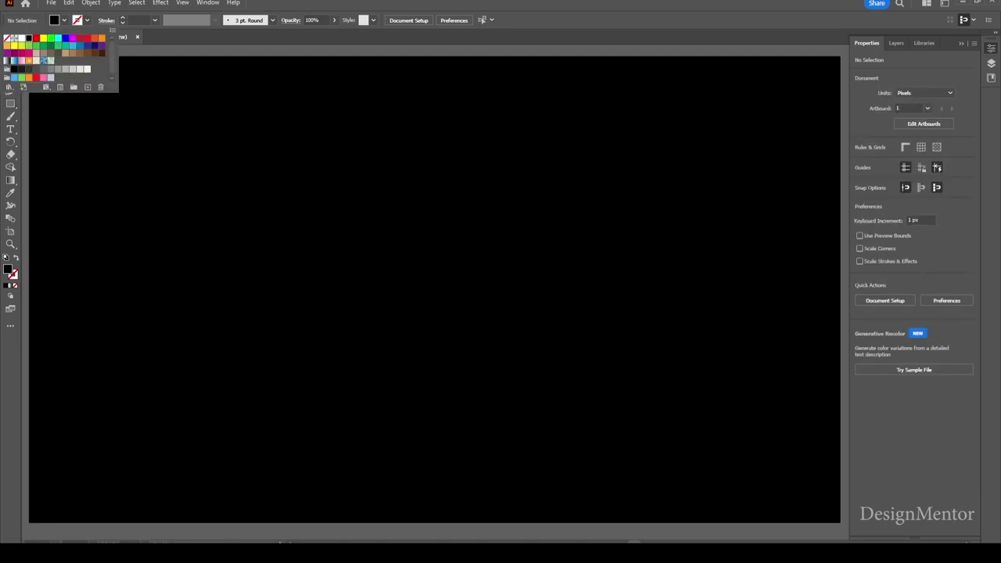
click(15, 38)
click(10, 103)
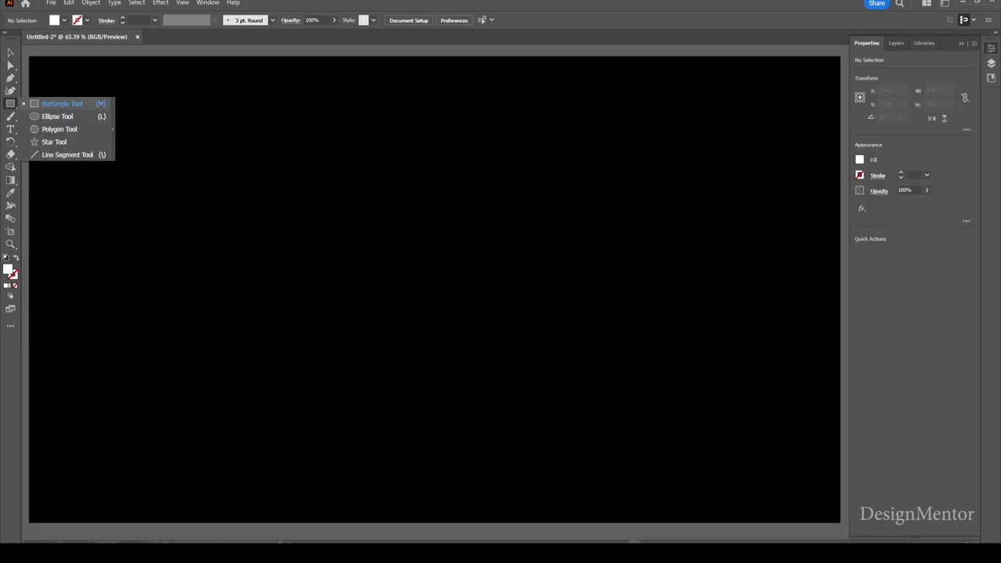
click(62, 103)
click(533, 155)
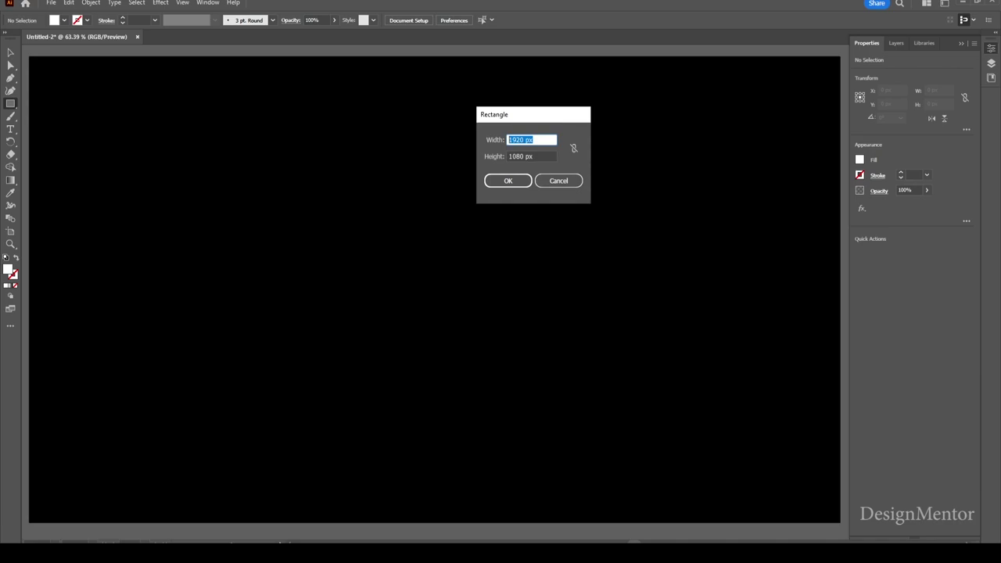
text(800)
key(Tab)
text(800)
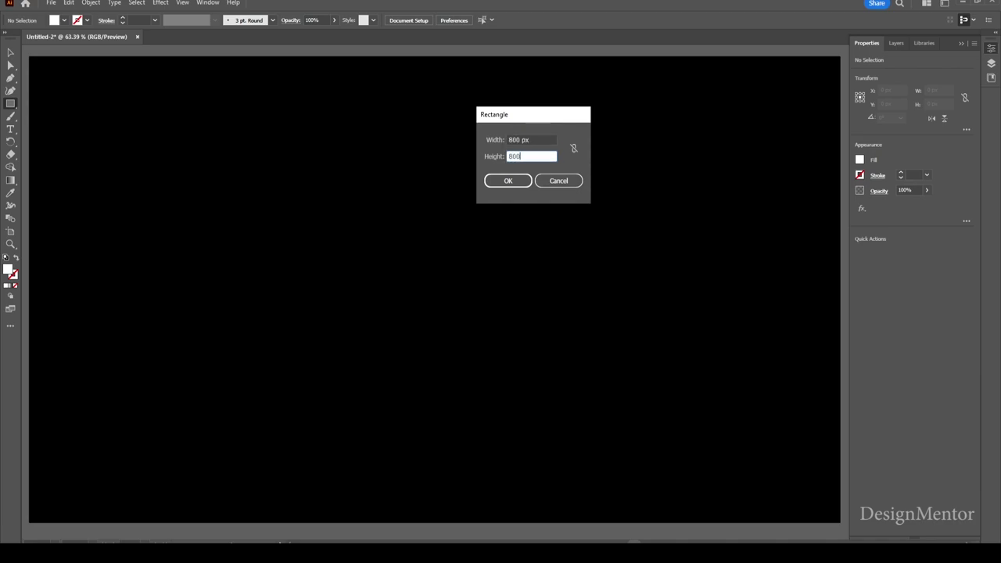
key(Return)
Step: Centre the square on the artboard and round its corners to about 137 px
click(895, 252)
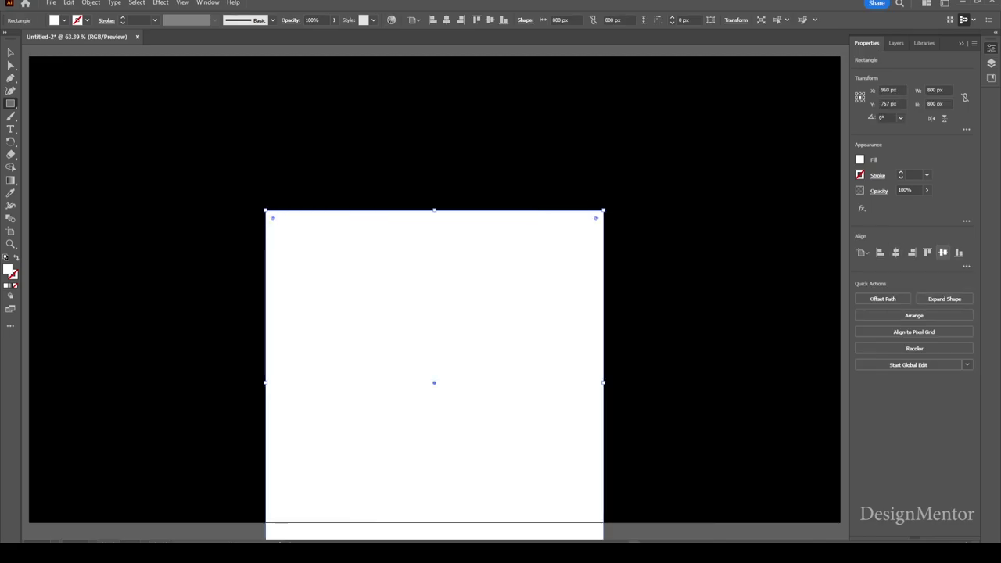
click(943, 252)
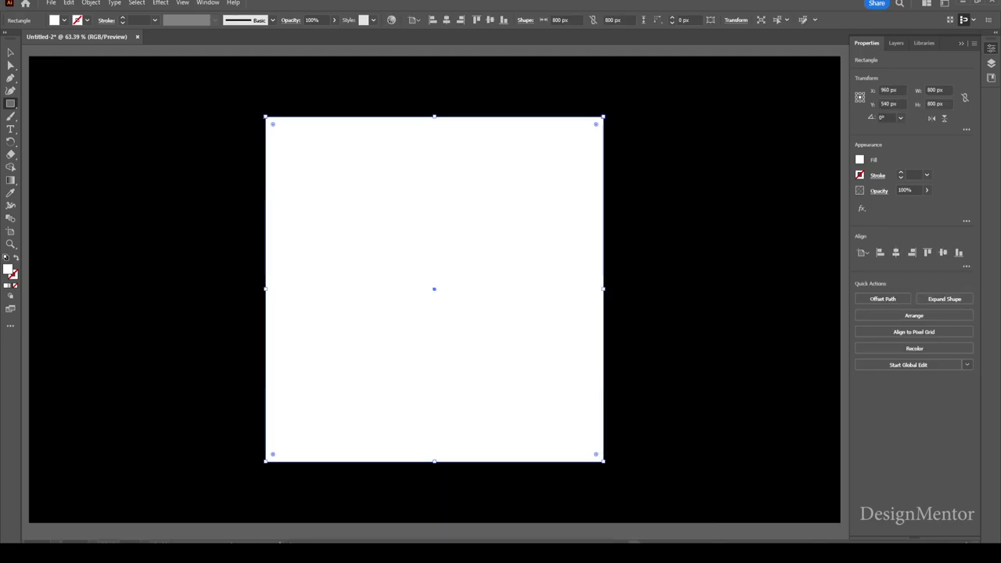
drag(272, 124, 322, 176)
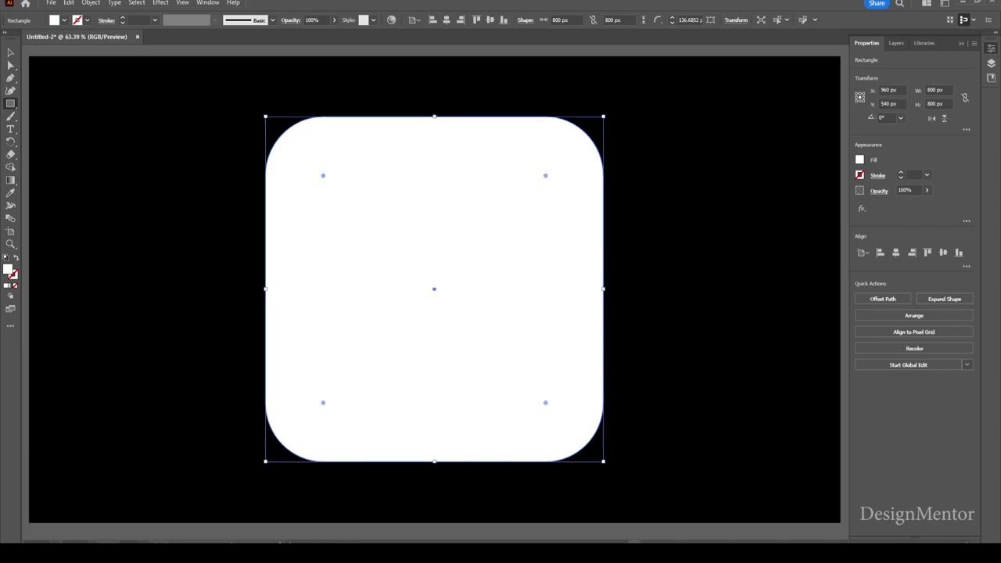
key(v)
key(ctrl+shift+a)
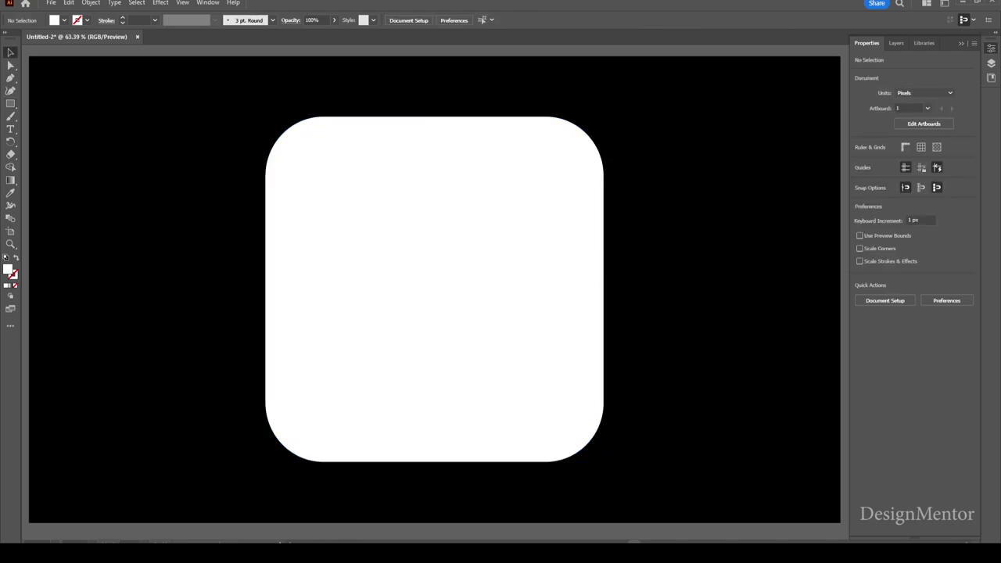
Step: Set the fill colour to red
click(64, 19)
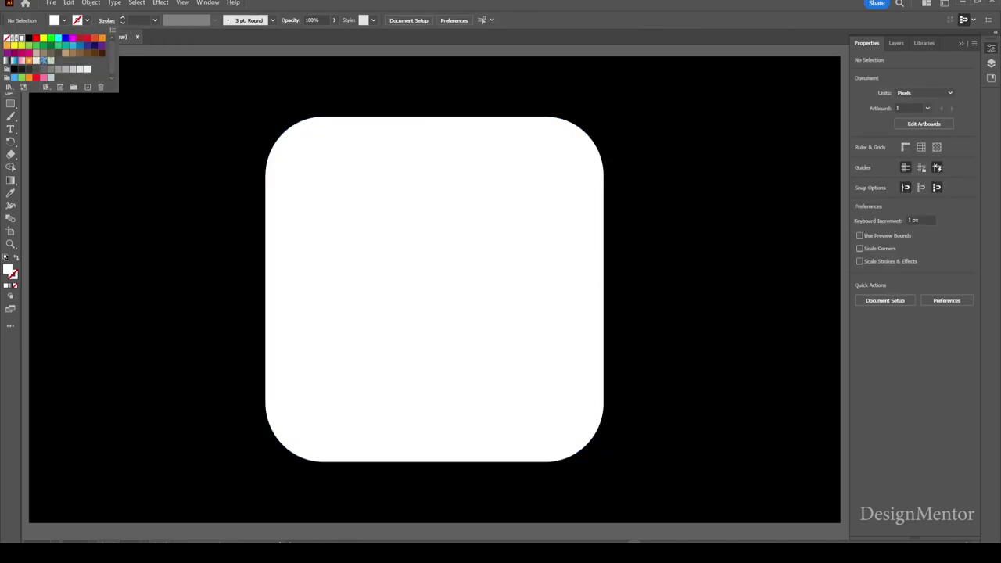
click(35, 37)
key(Escape)
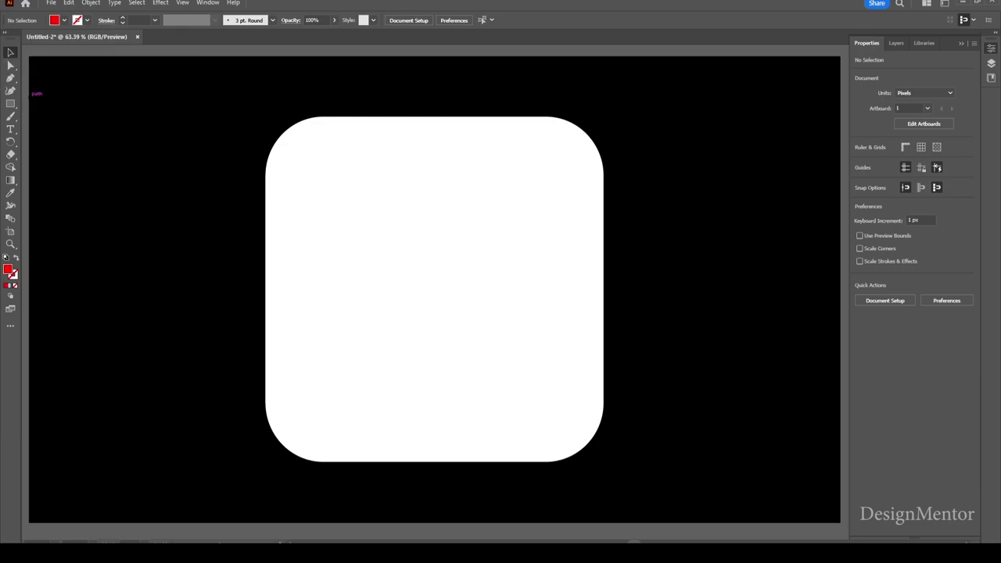
key(l)
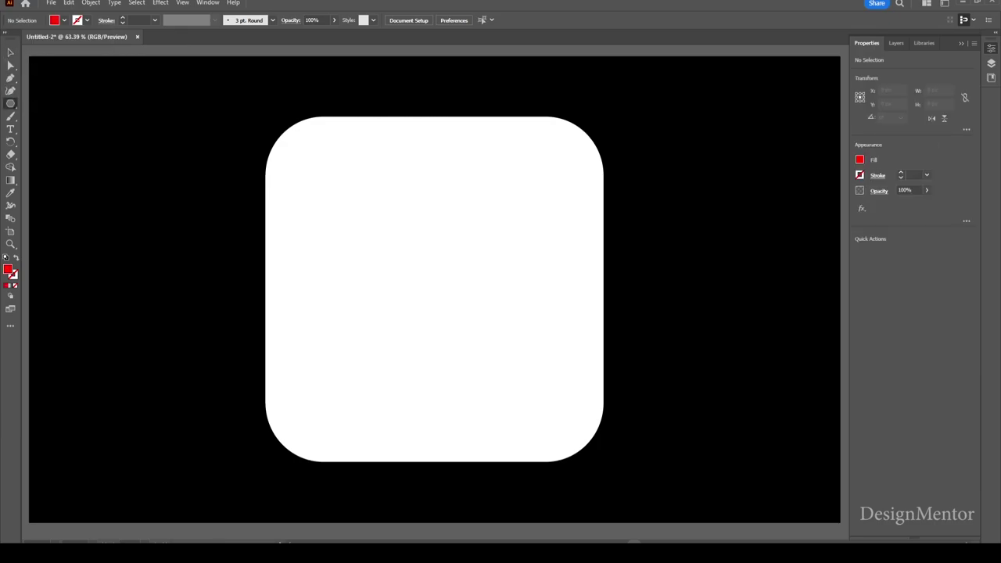
key(v)
Step: Create a six-sided polygon, rotate it 90° to point up and down, and centre it
click(10, 103)
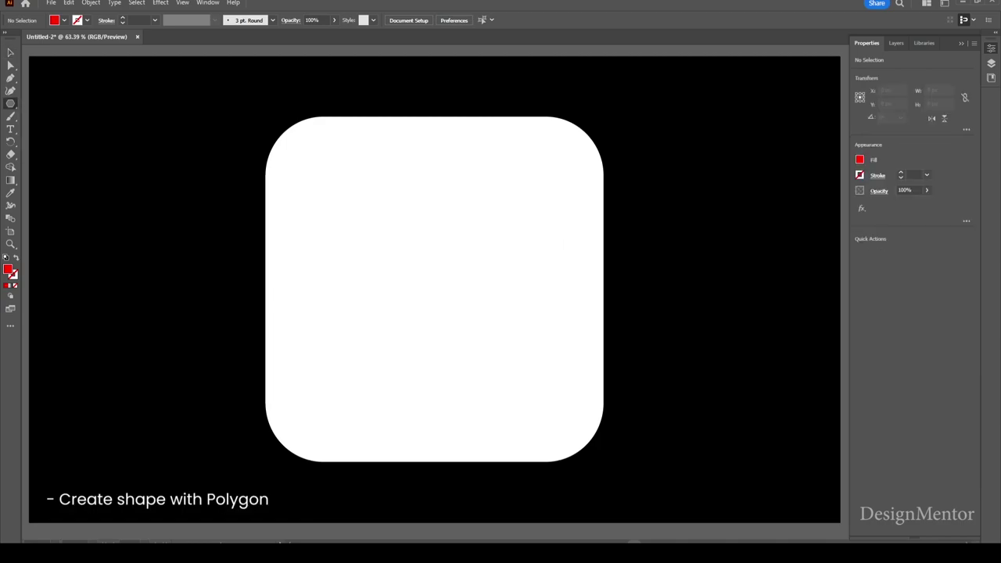
click(434, 289)
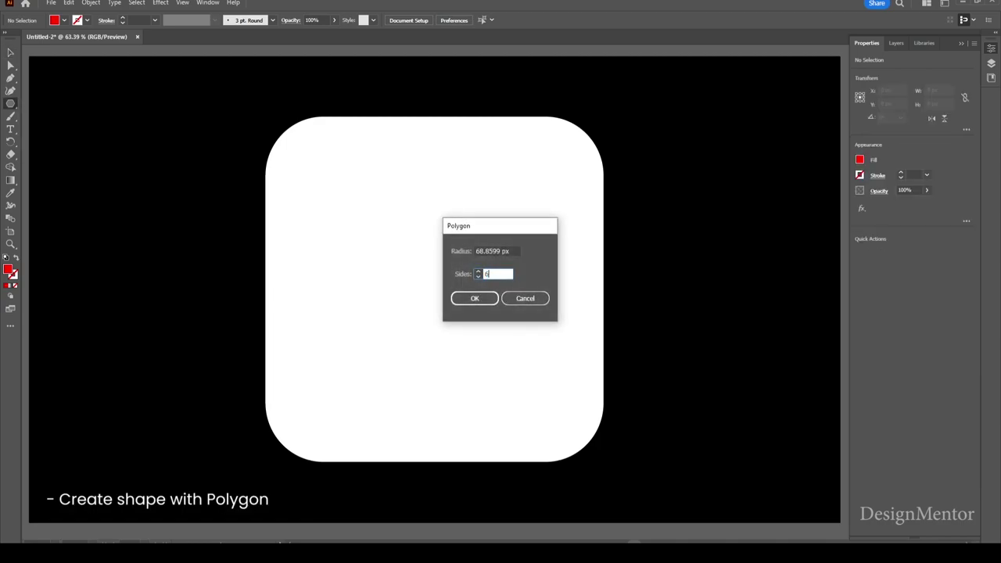
key(Return)
drag(442, 234, 469, 297)
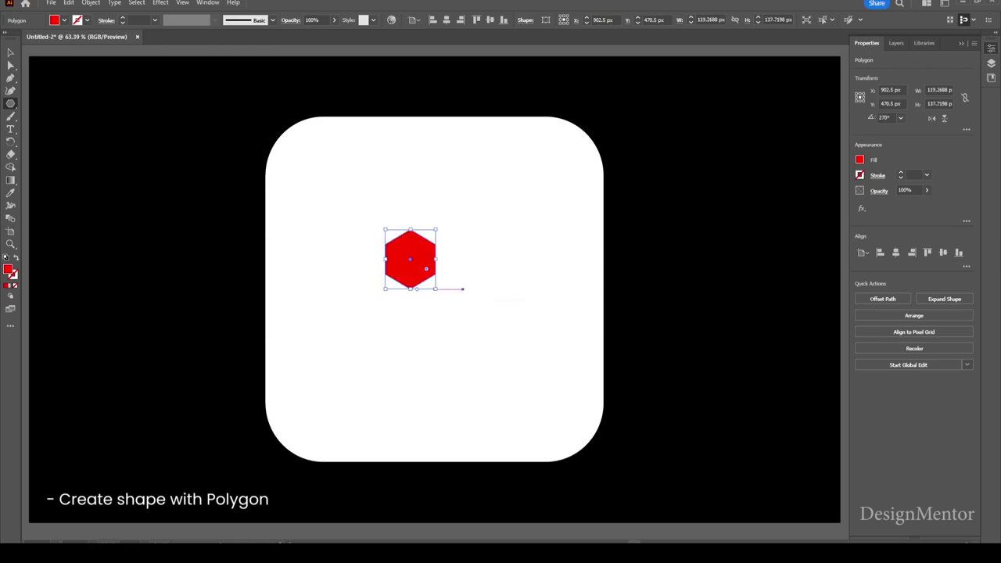
click(895, 253)
click(943, 252)
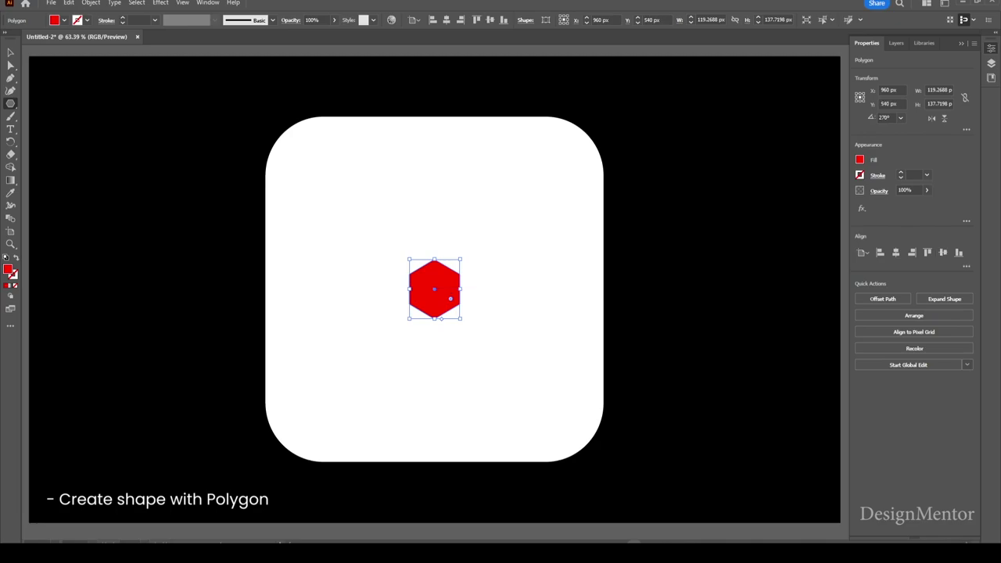
Step: Scale the hexagon from its centre to about 559 × 646 px, nearly filling the square
drag(461, 318, 600, 421)
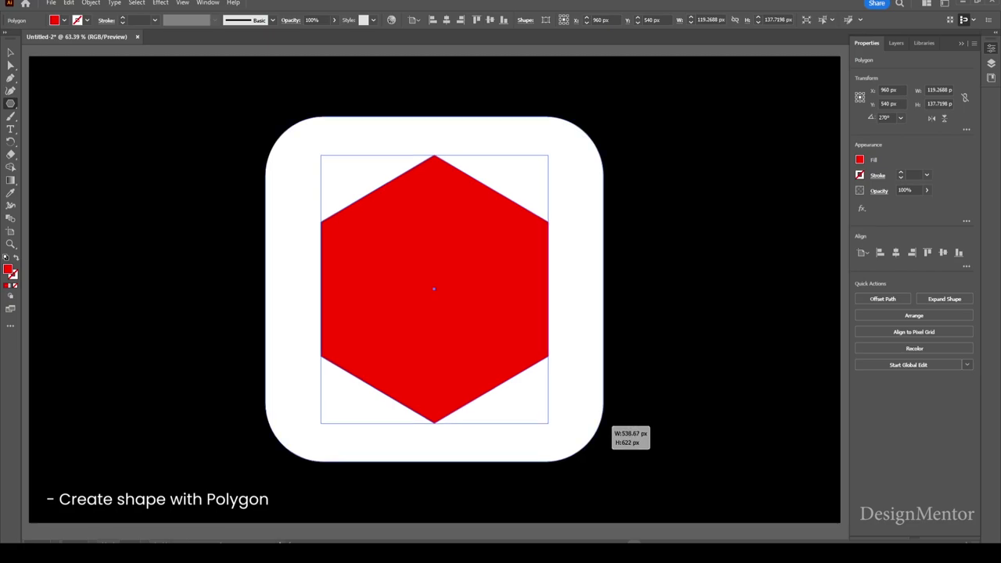
drag(606, 426, 668, 374)
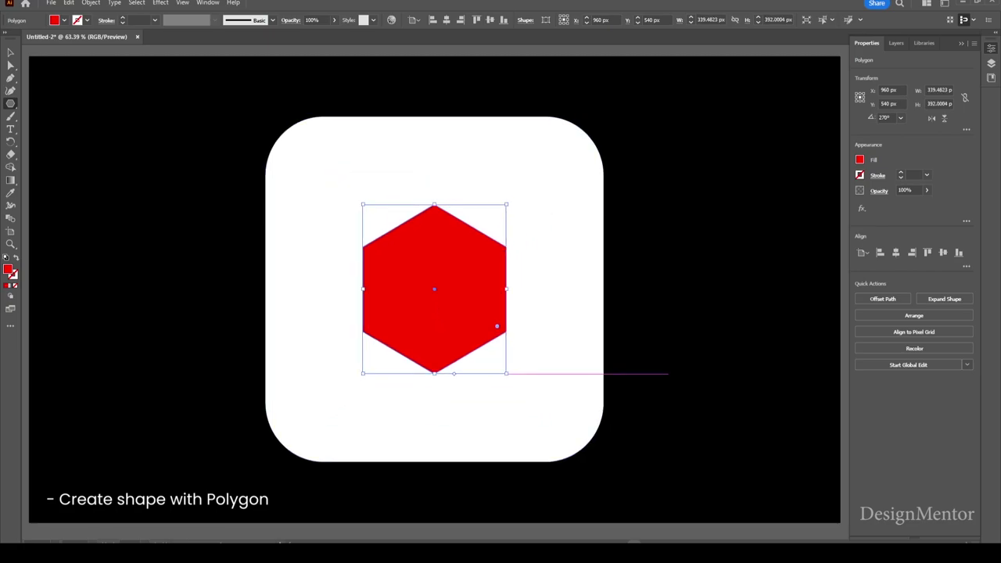
drag(507, 373, 553, 426)
key(v)
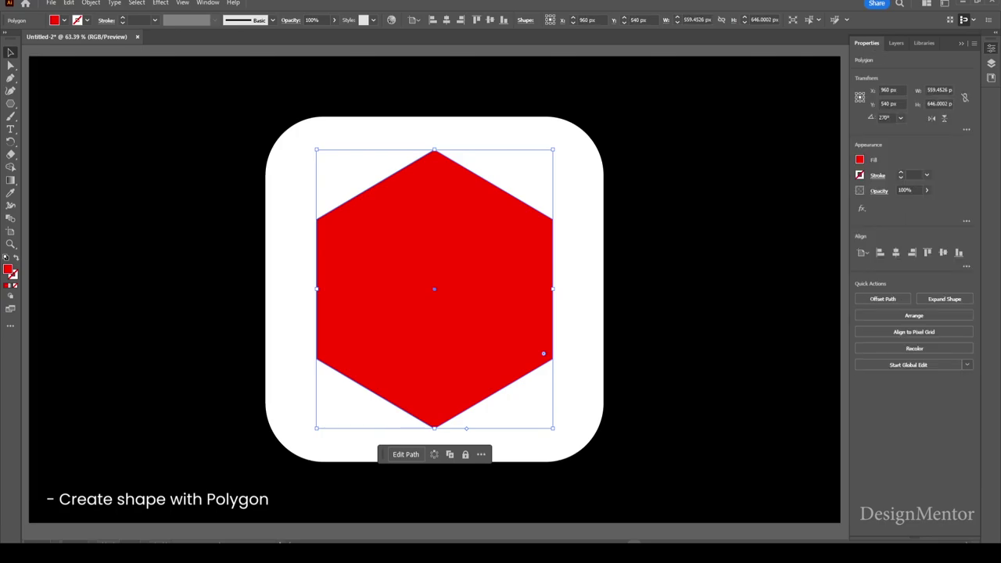
Step: Apply a 30 pt Round Corners effect to the red hexagon
click(160, 2)
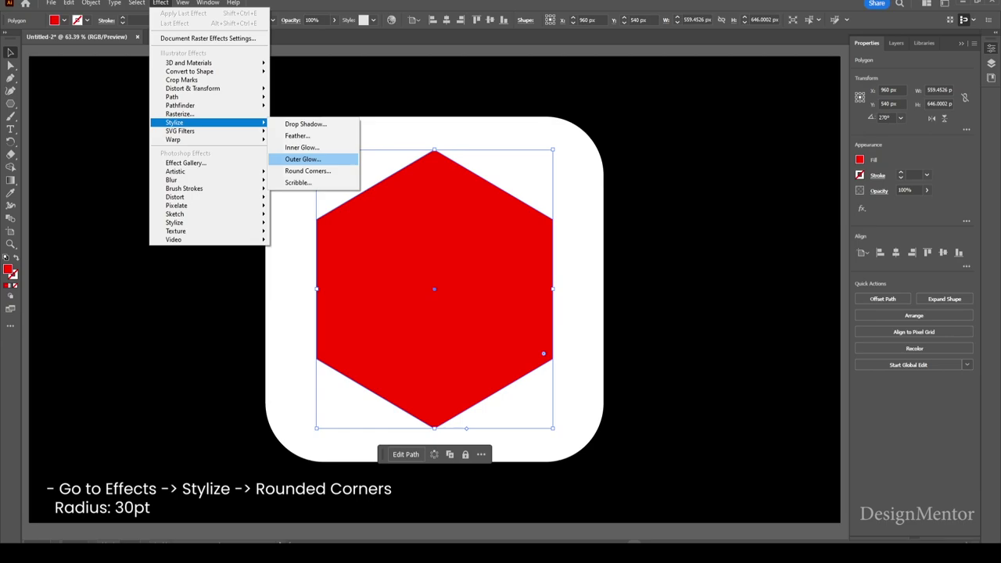
click(307, 170)
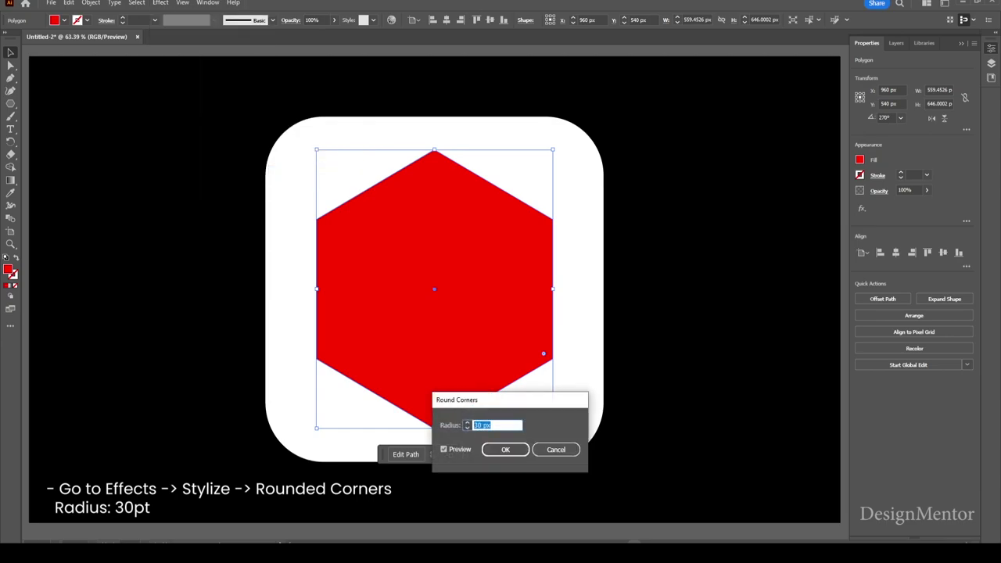
key(Return)
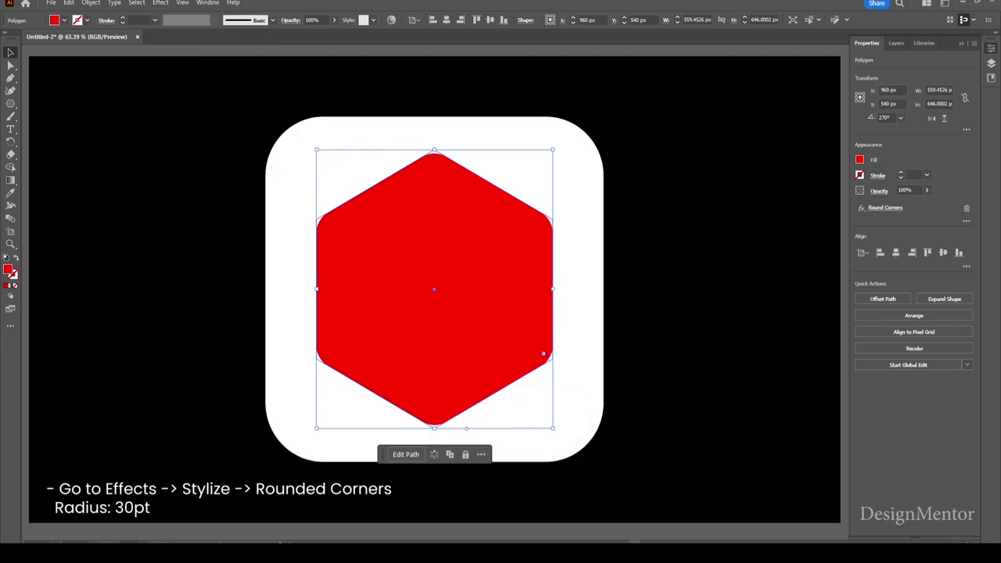
key(ctrl+shift+a)
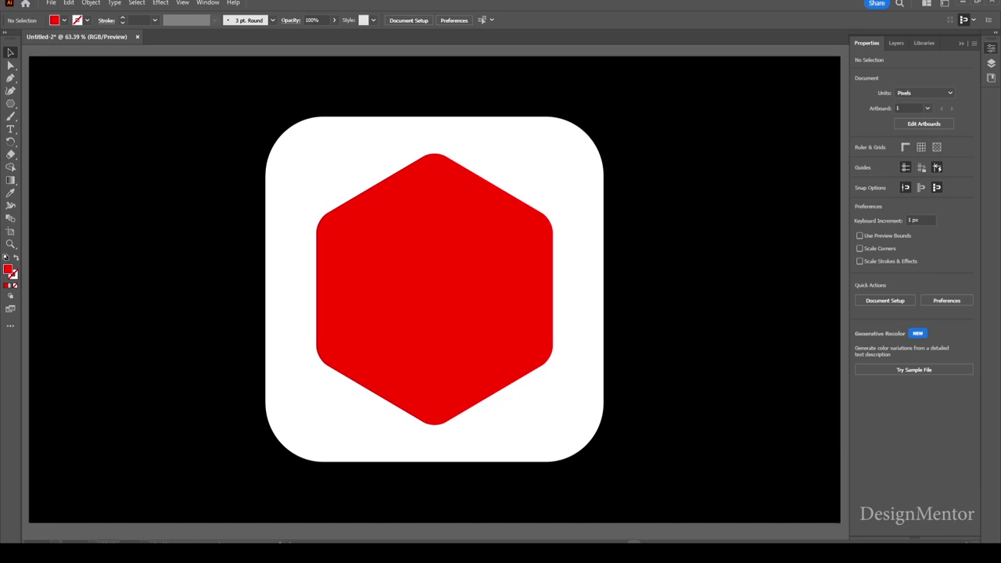
Step: Expand the hexagon's appearance so the rounded corners become real path geometry
click(543, 354)
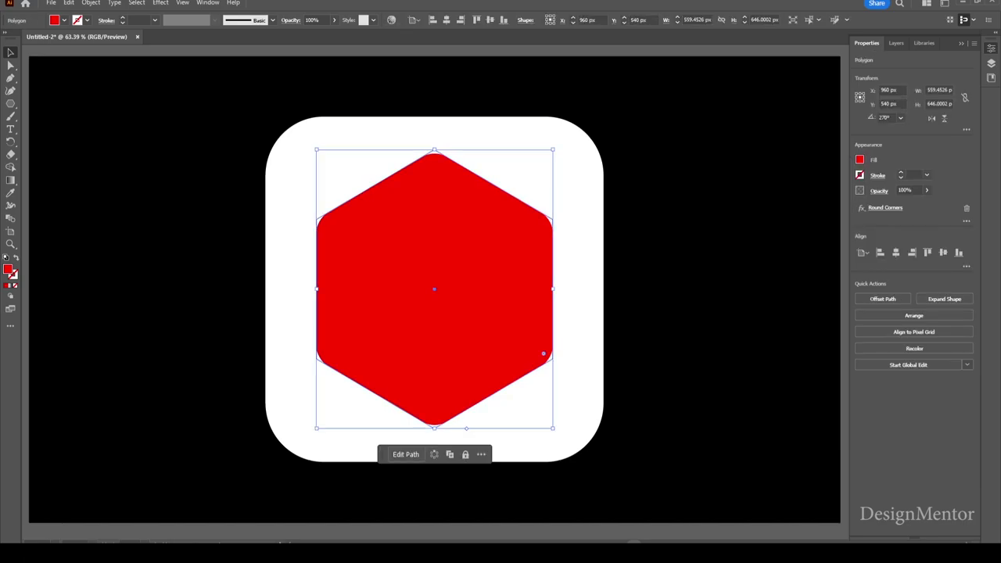
click(90, 2)
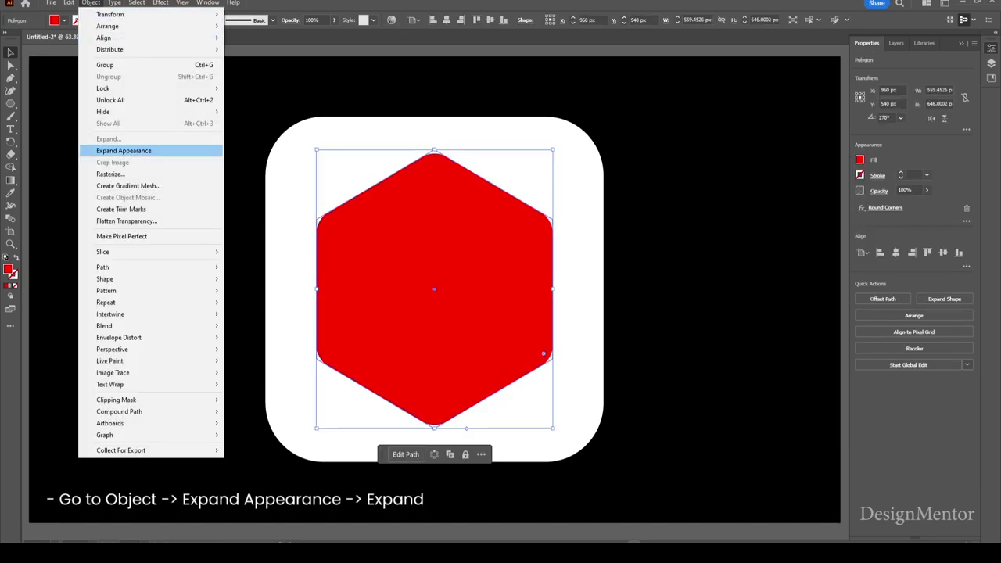
click(124, 150)
click(90, 2)
click(109, 139)
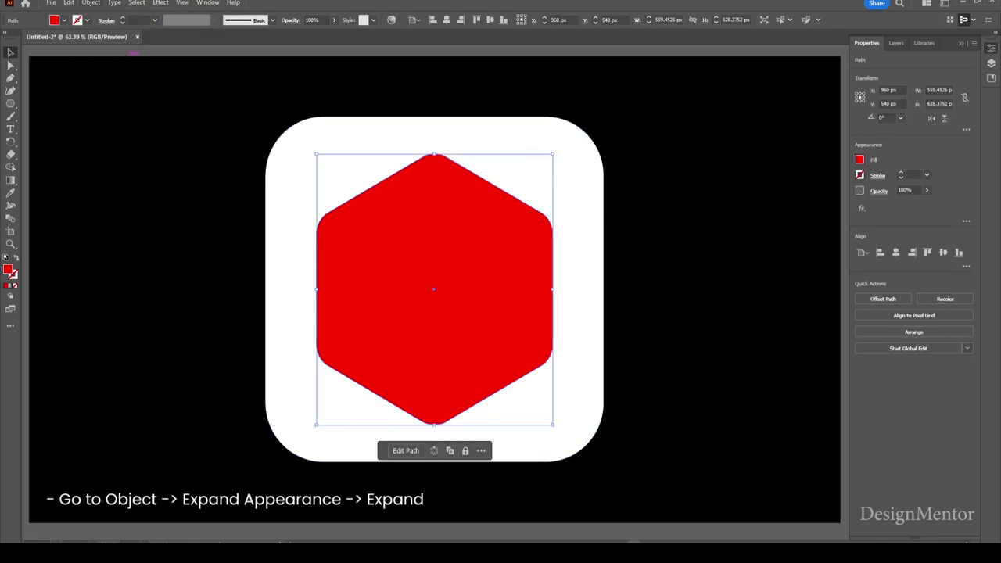
click(91, 2)
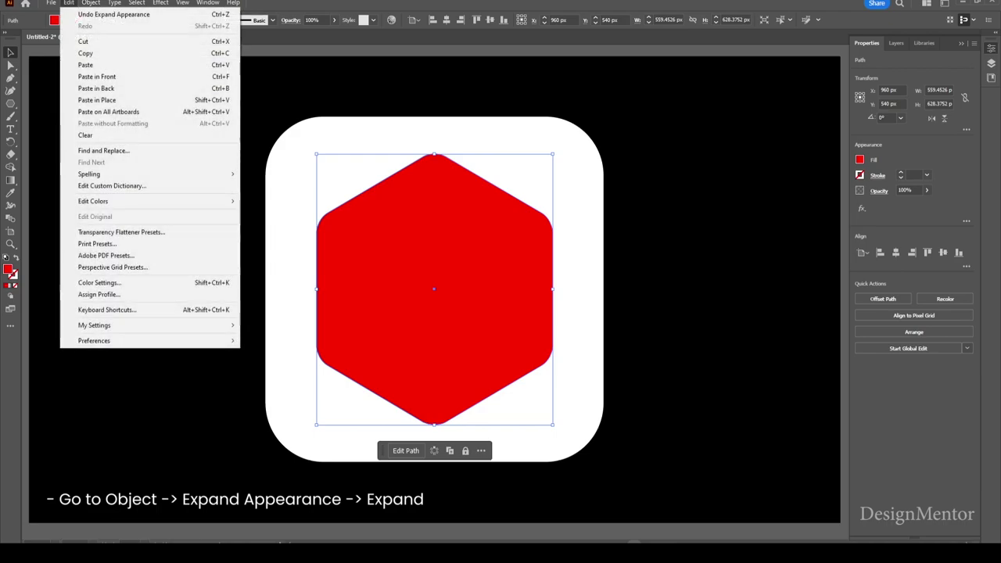
Step: Paste a white copy of the hexagon in front and shrink it to about 406 × 456 px
click(85, 53)
click(69, 3)
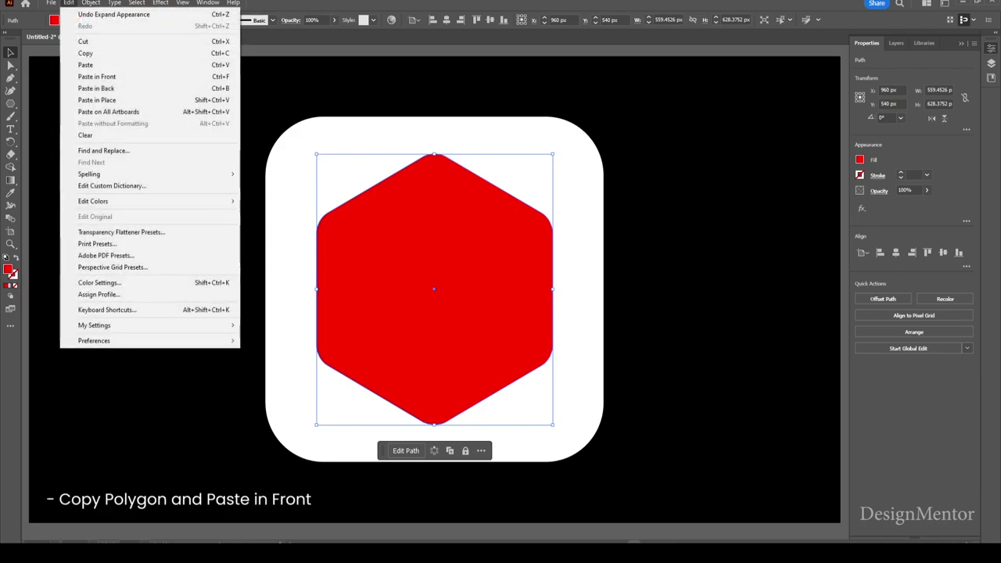
click(97, 77)
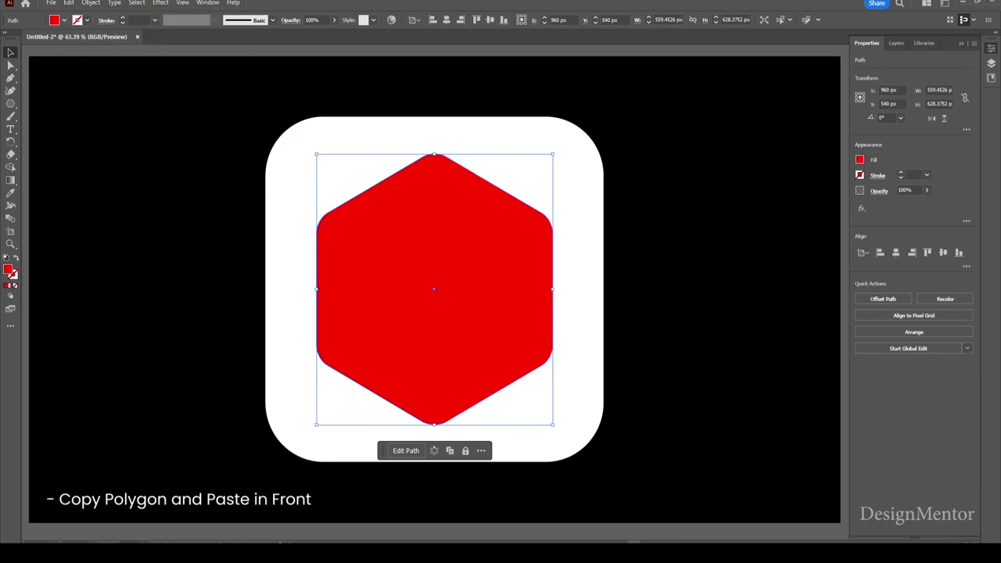
click(65, 19)
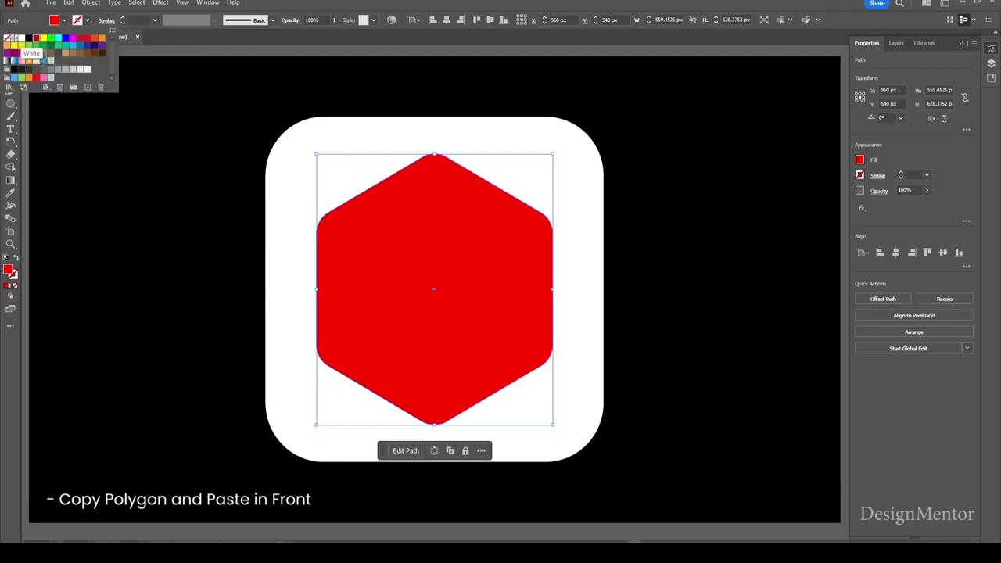
click(21, 38)
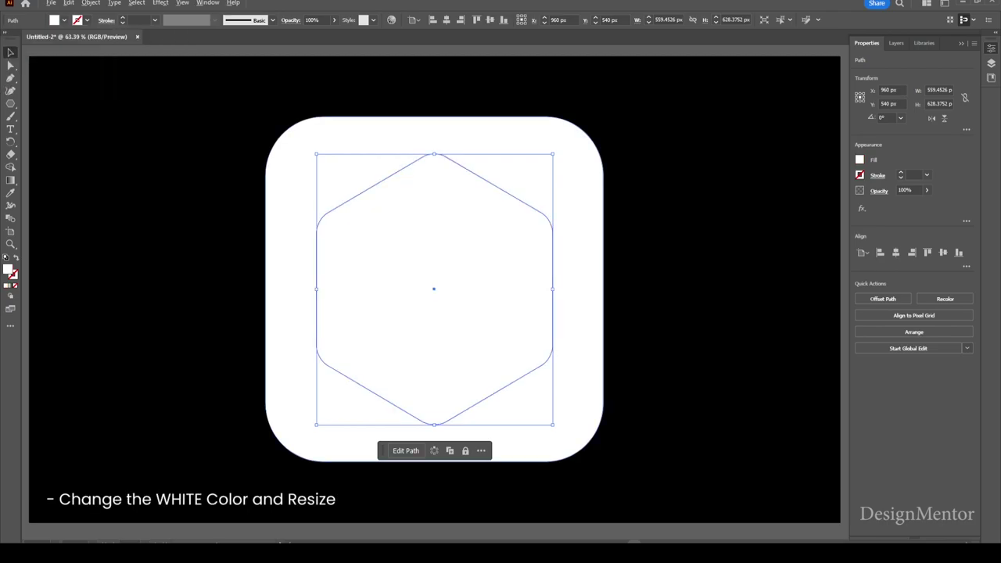
drag(553, 424, 520, 387)
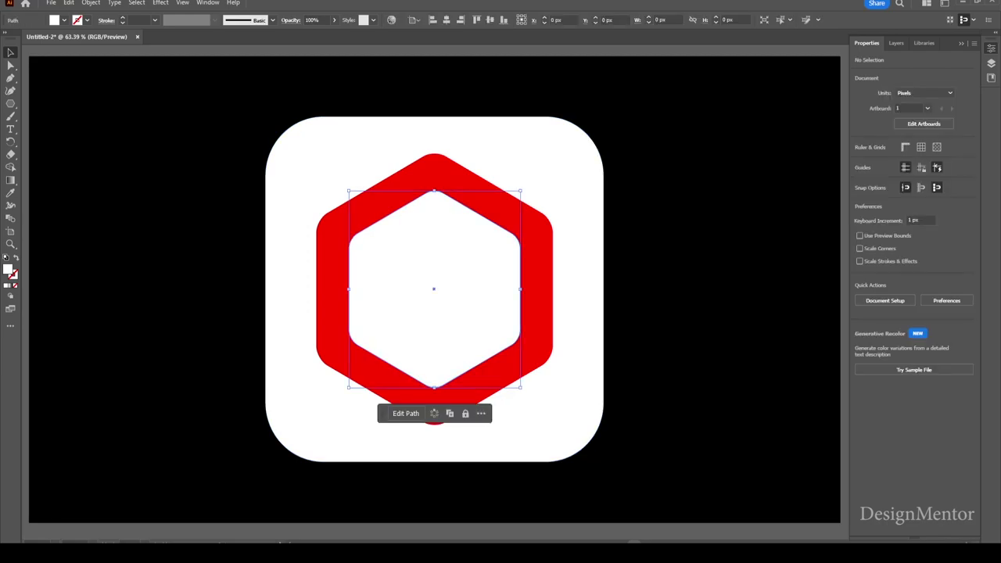
Step: Paste a copy of the white hexagon directly in front of it
key(alt+e)
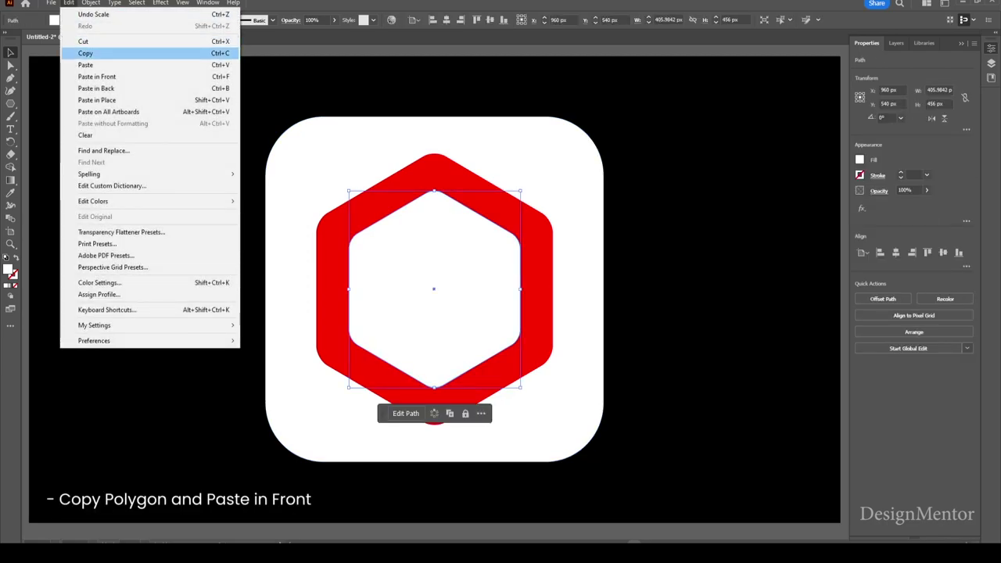
click(86, 52)
click(68, 3)
key(Down)
key(Down)
key(Down)
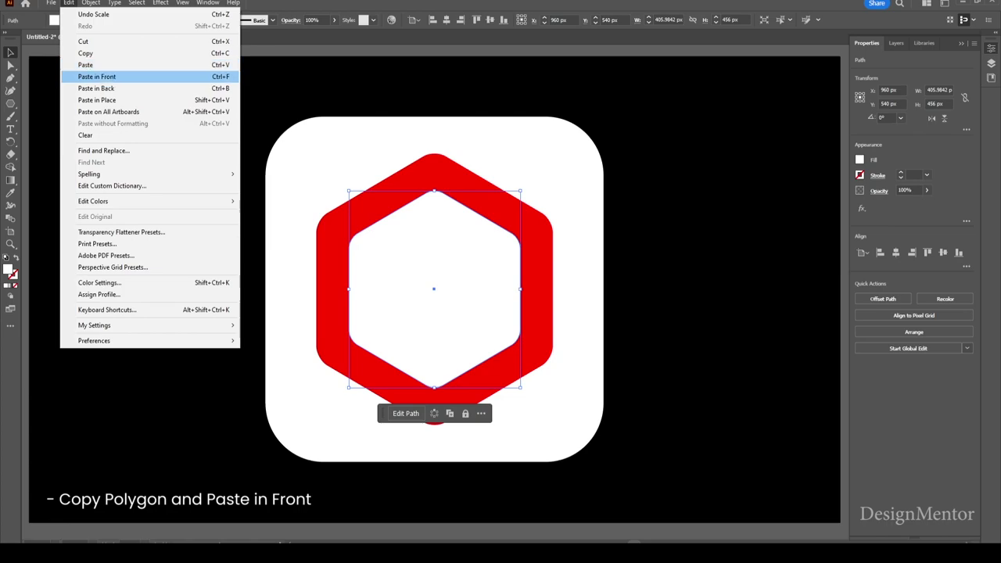
key(Return)
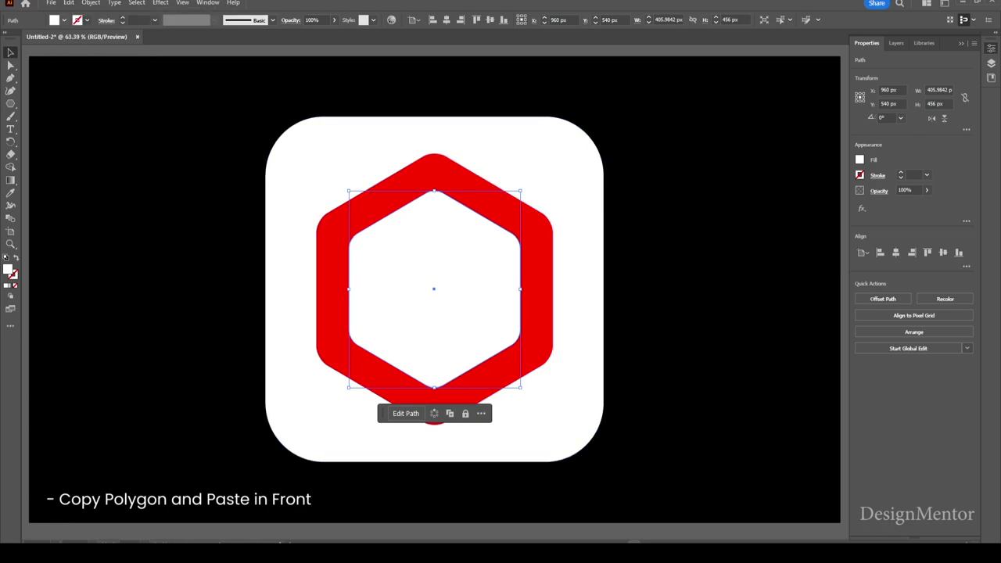
Step: Make the copy red and shrink it to about 350 × 393 px, leaving a thin white band
click(65, 20)
click(36, 37)
key(Escape)
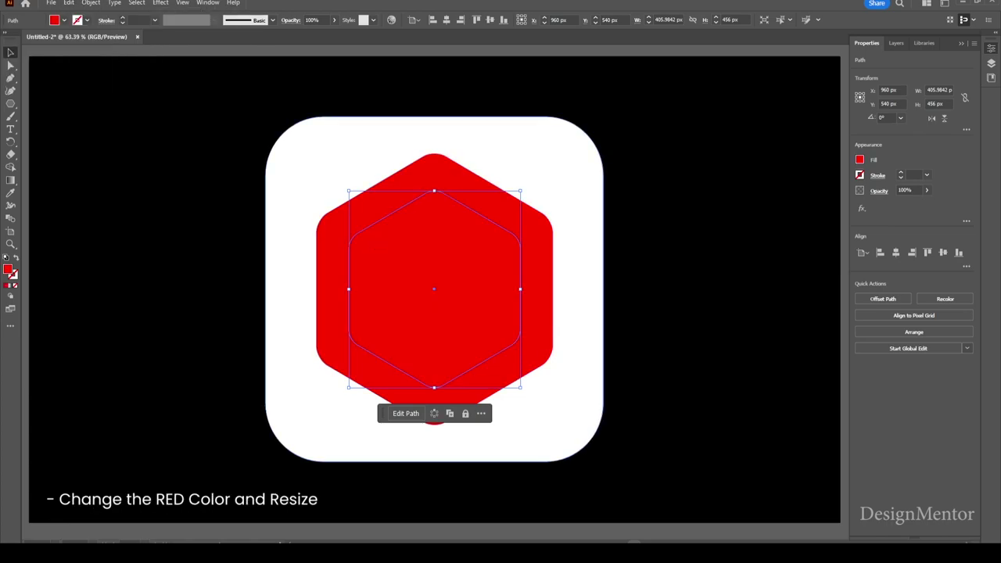
drag(521, 387, 508, 373)
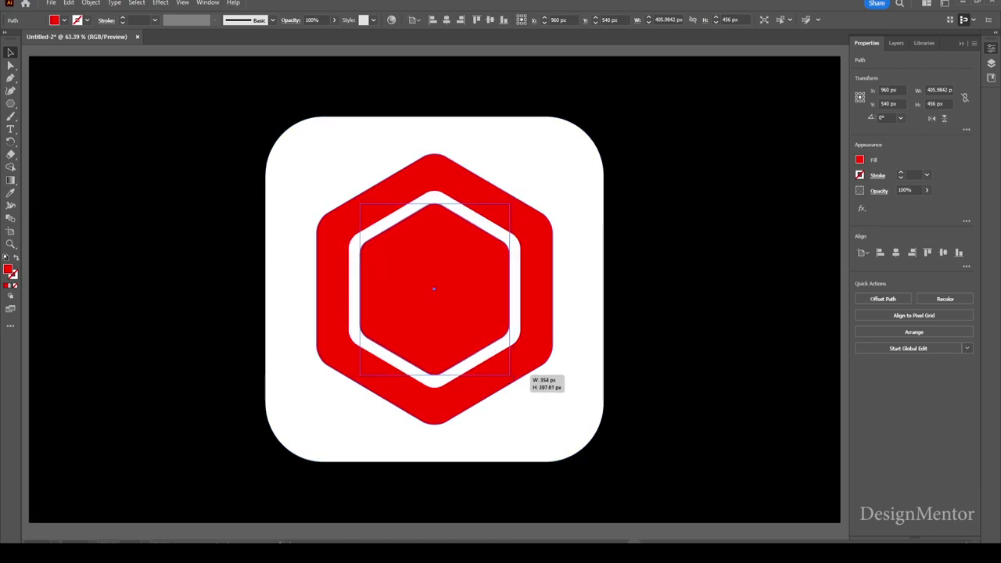
drag(509, 373, 509, 374)
key(ctrl+shift+a)
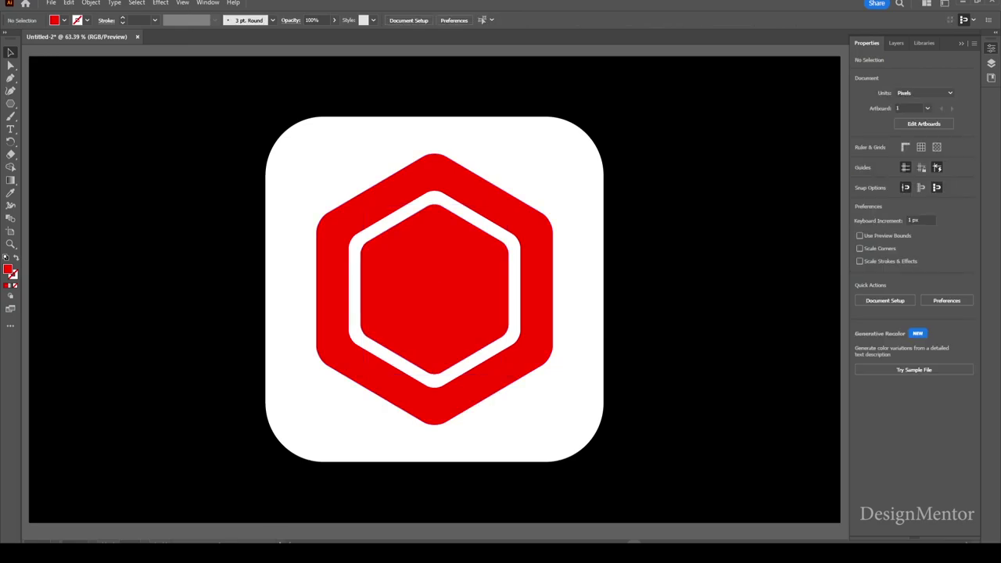
Step: Create a white three-sided polygon with the Polygon tool
click(10, 103)
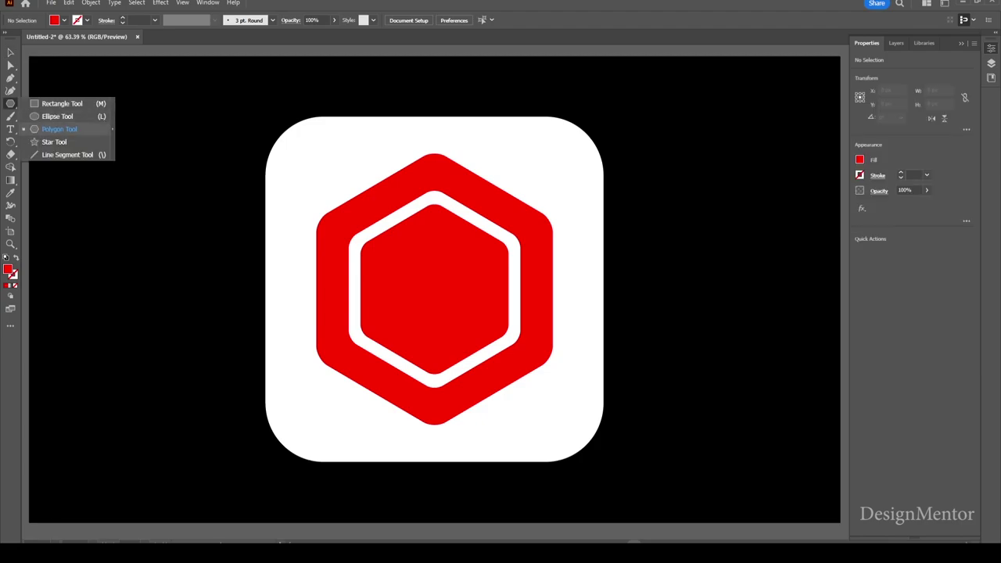
click(46, 129)
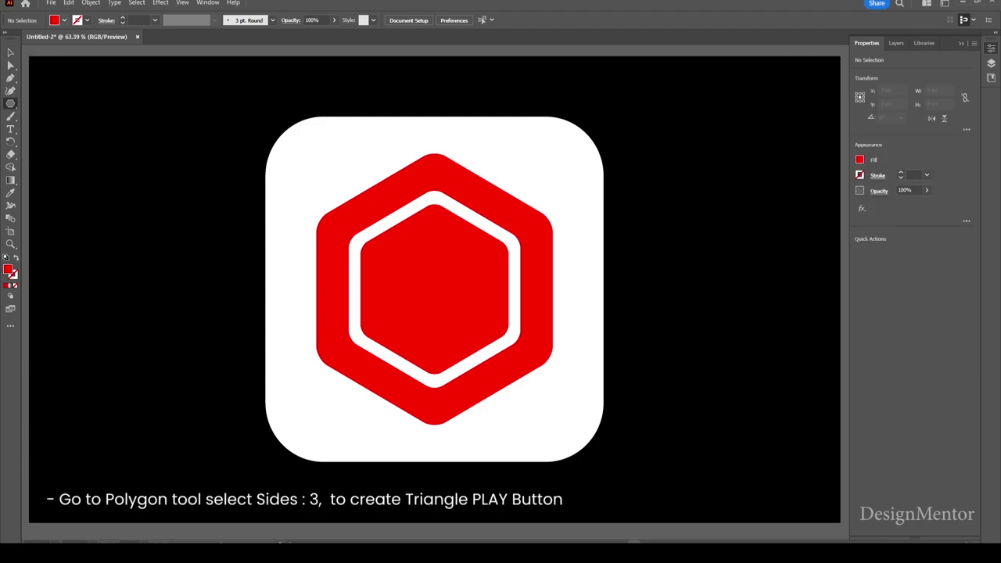
click(64, 20)
click(11, 37)
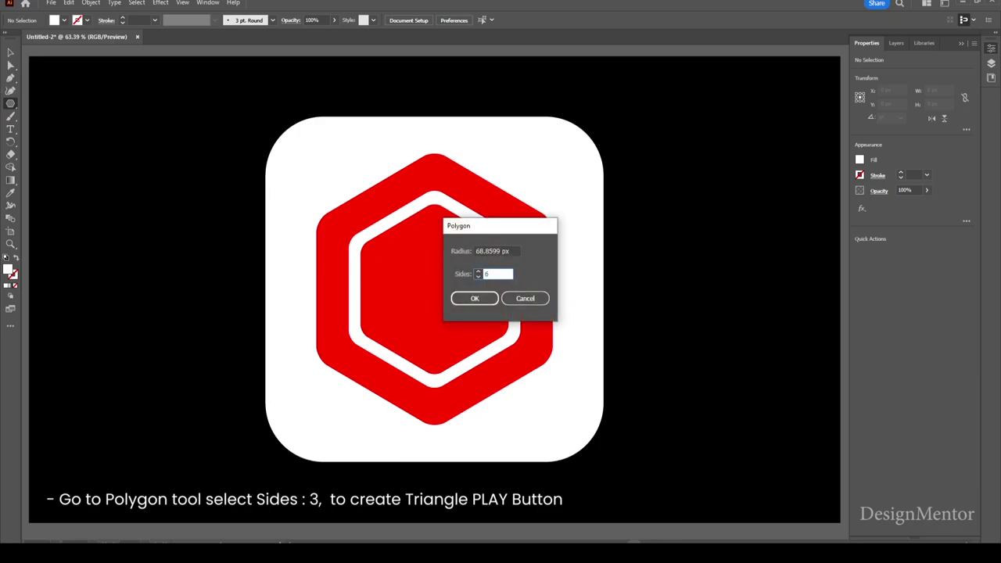
text(3)
key(Return)
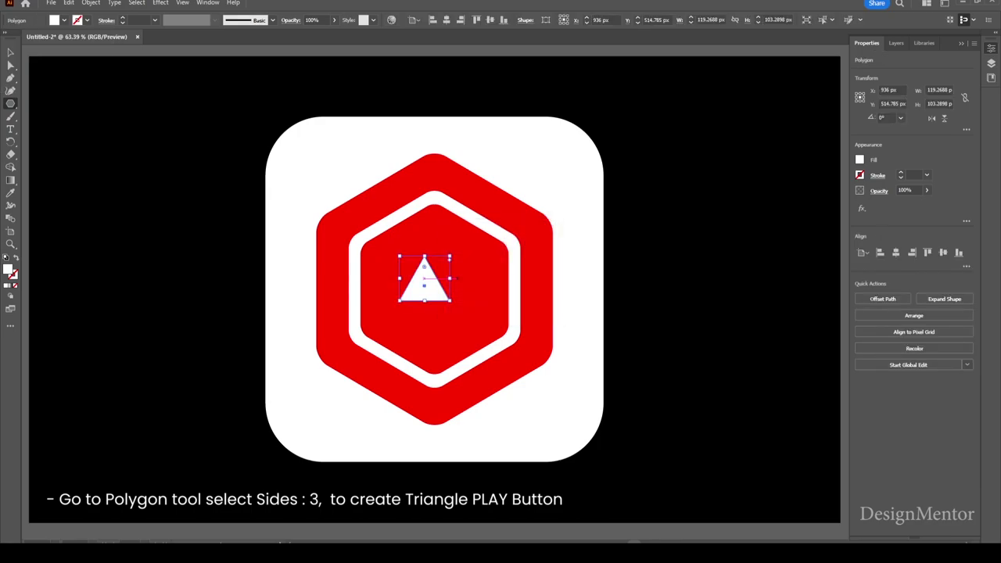
Step: Rotate the triangle 90° to point right and centre it on the artboard
key(e)
drag(510, 298, 508, 320)
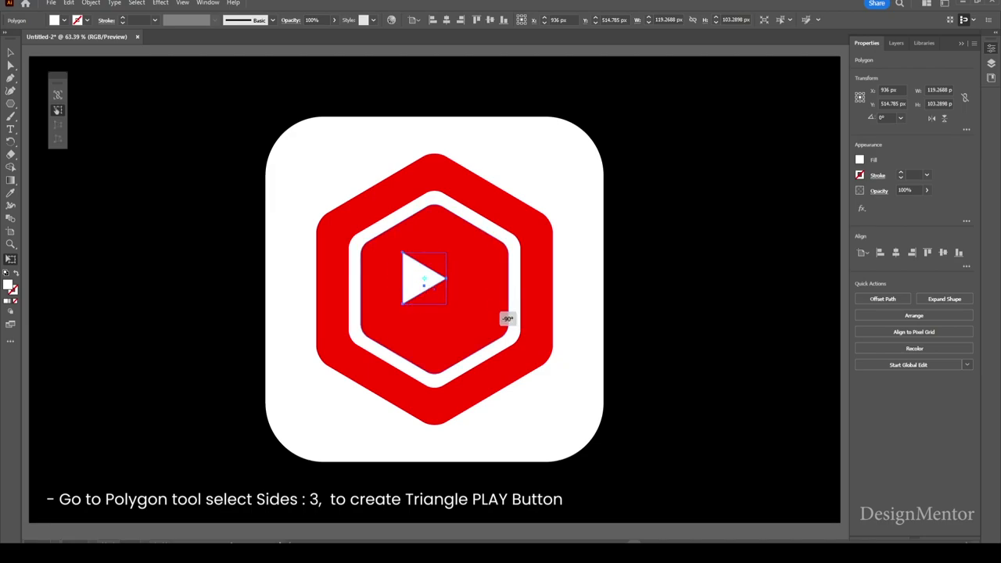
click(896, 251)
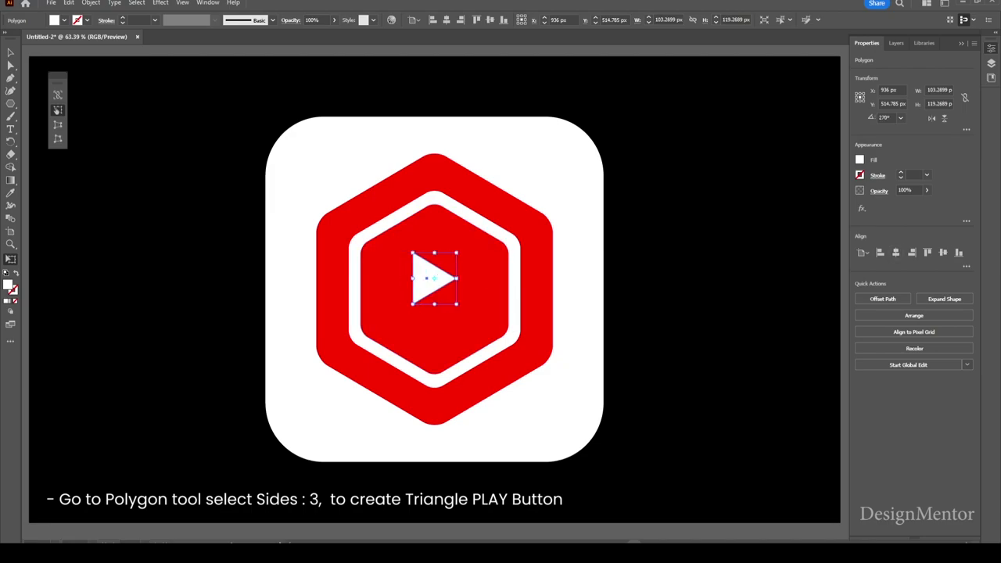
click(943, 252)
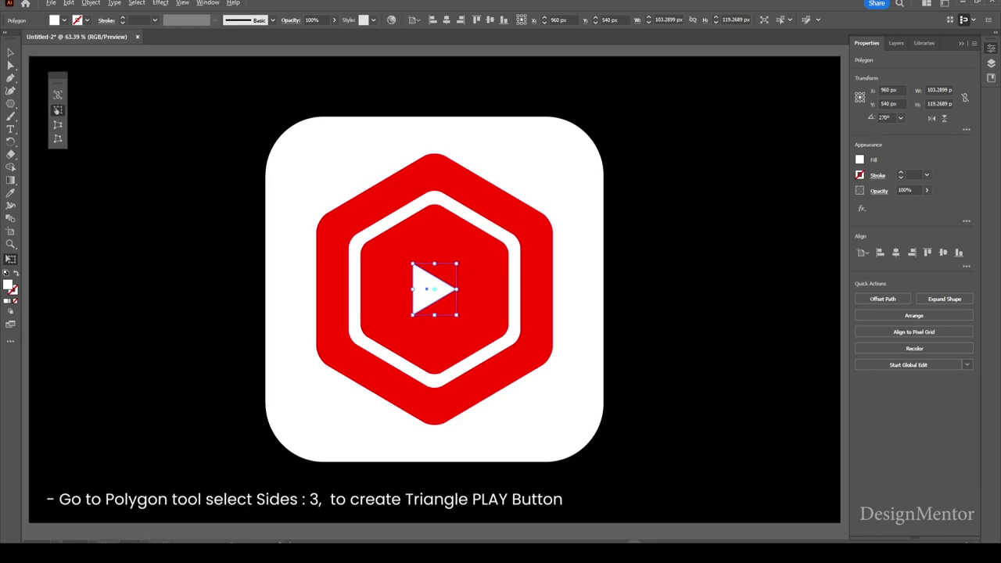
Step: Enlarge the triangle to about 132 × 153 px and nudge it right for optical centring
drag(456, 315, 462, 321)
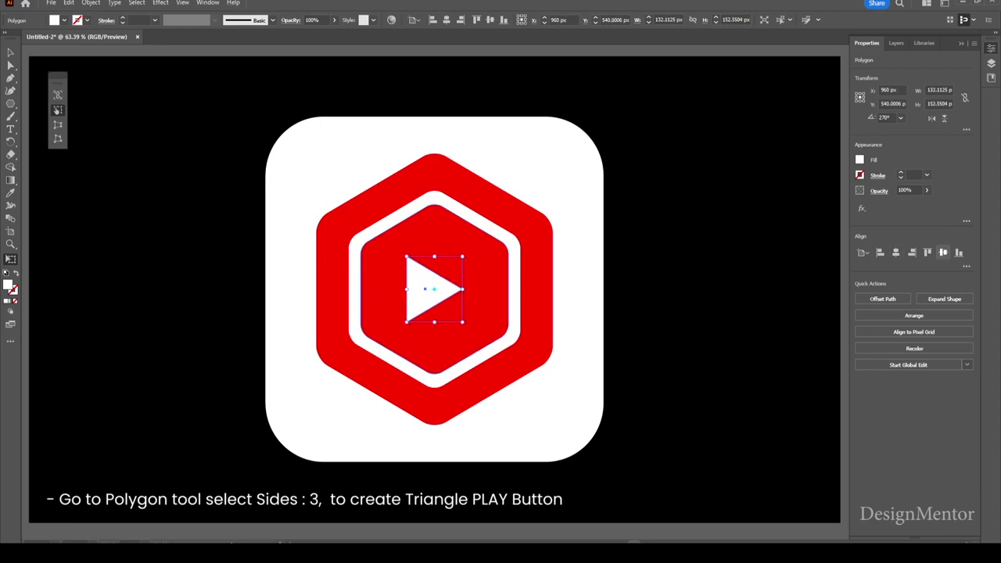
key(v)
click(451, 288)
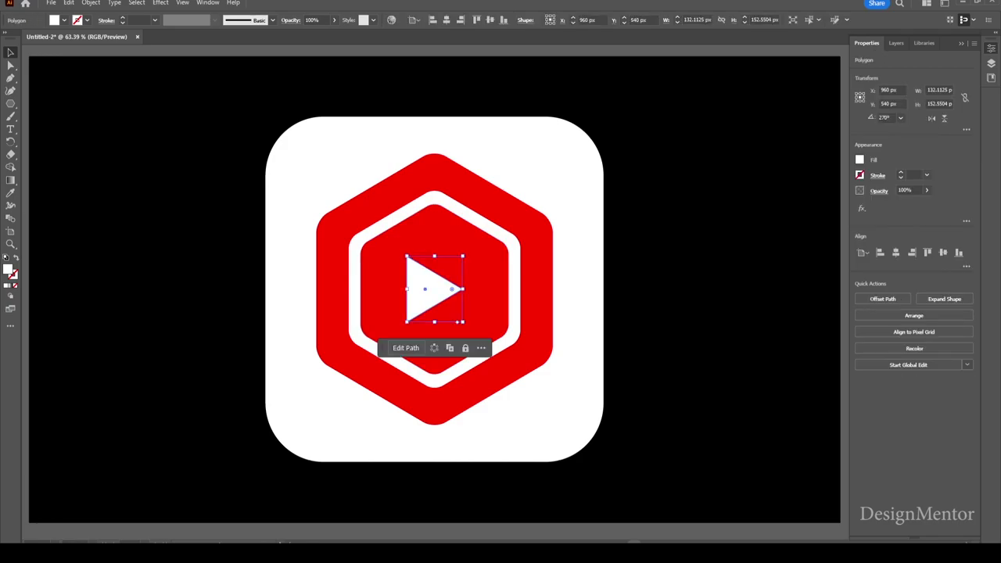
key(shift+Right)
key(shift+Right)
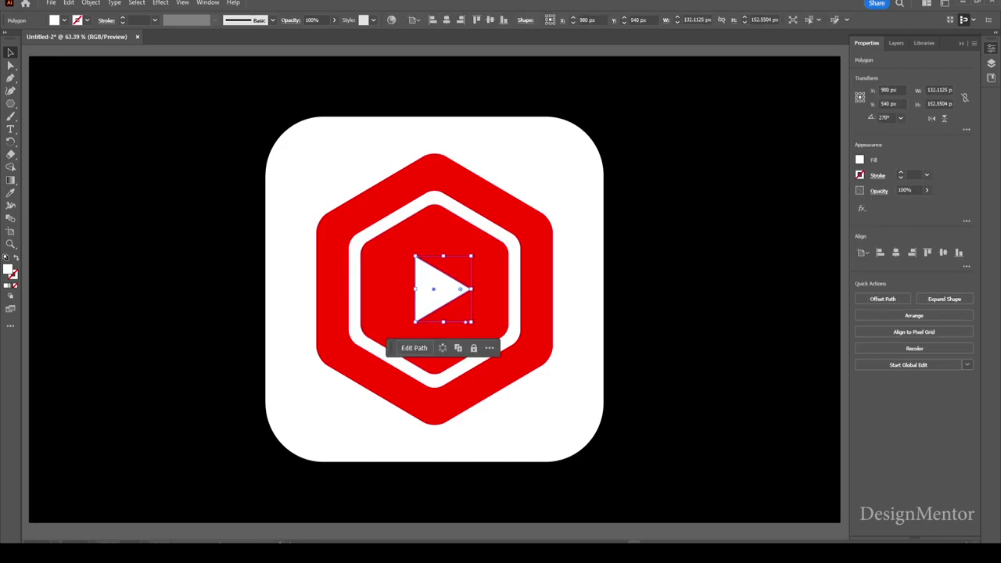
key(ctrl+shift+a)
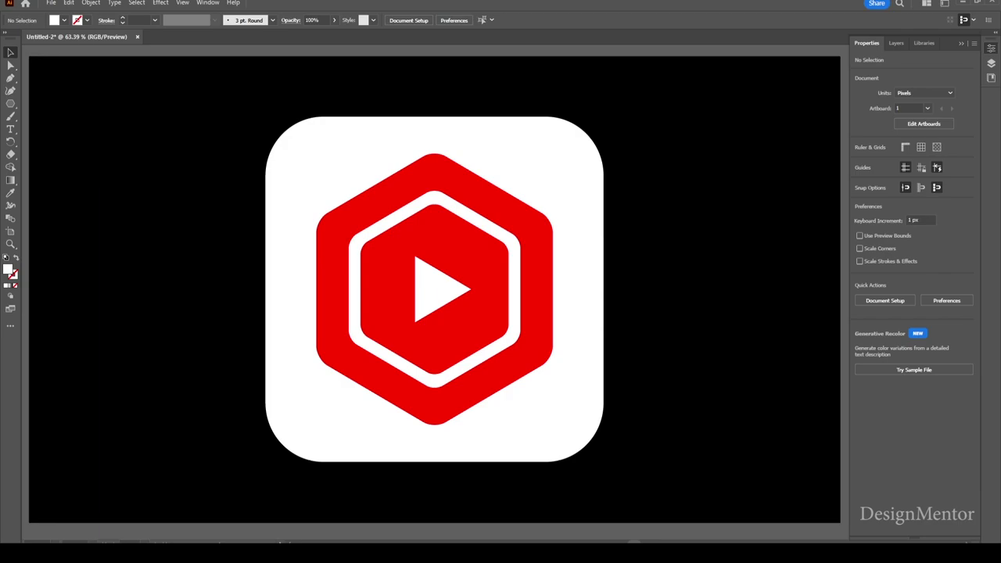